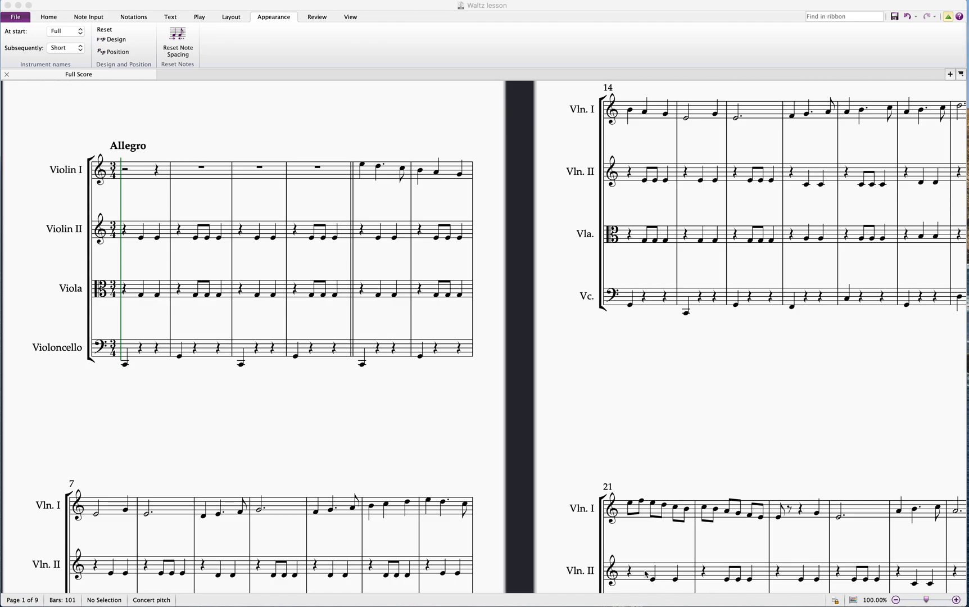
# Step: Play the waltz score from its first bar to about bar 37, stop playback and return to page 1
pyautogui.click(763, 443)
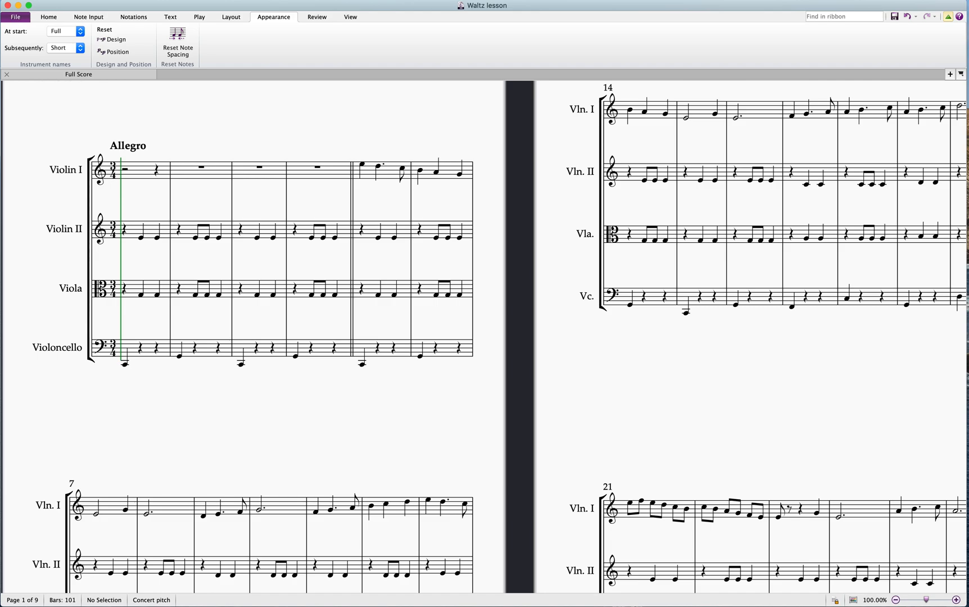
pyautogui.press('space')
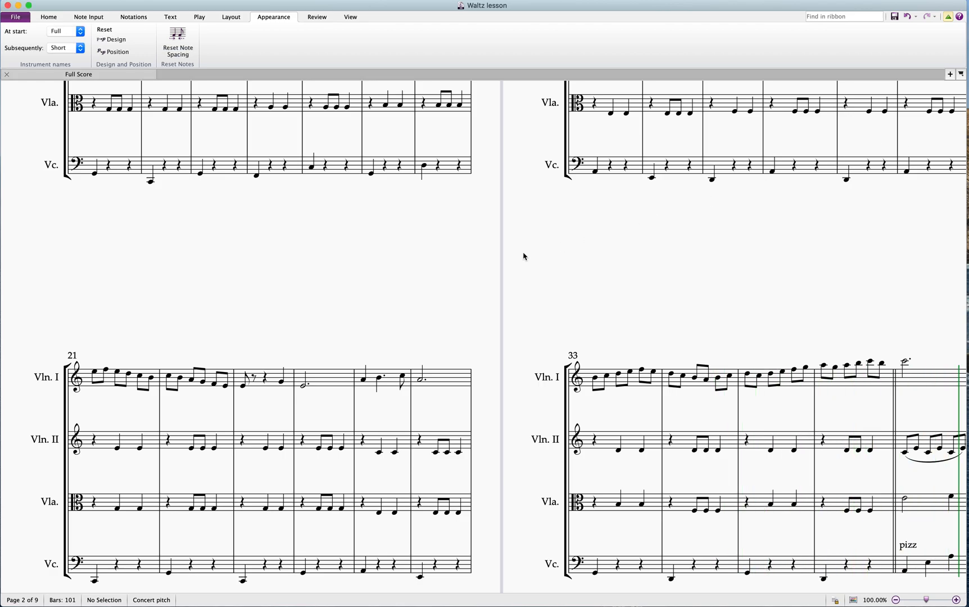
pyautogui.moveTo(306, 274); pyautogui.dragTo(914, 451)
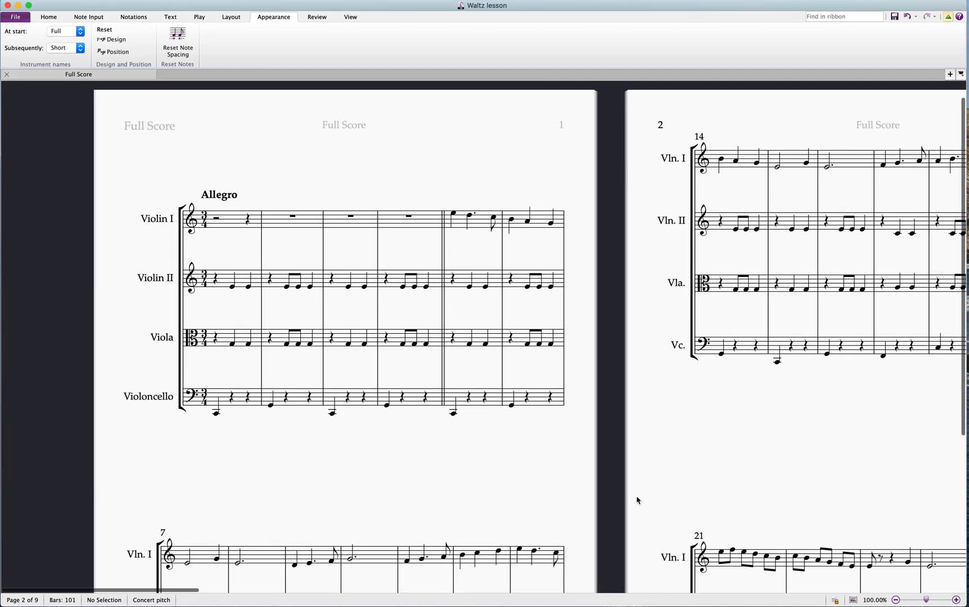
pyautogui.moveTo(554, 487); pyautogui.dragTo(512, 391)
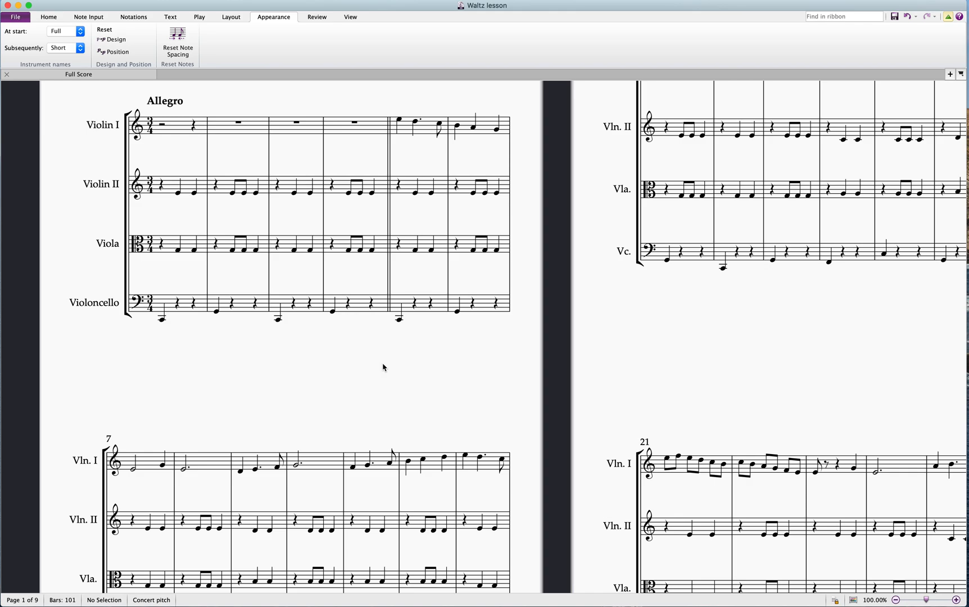
# Step: Examine the melody on page 1, select the first Violin I note of bar 9, and briefly run playback
pyautogui.scroll(-1, 383, 367)
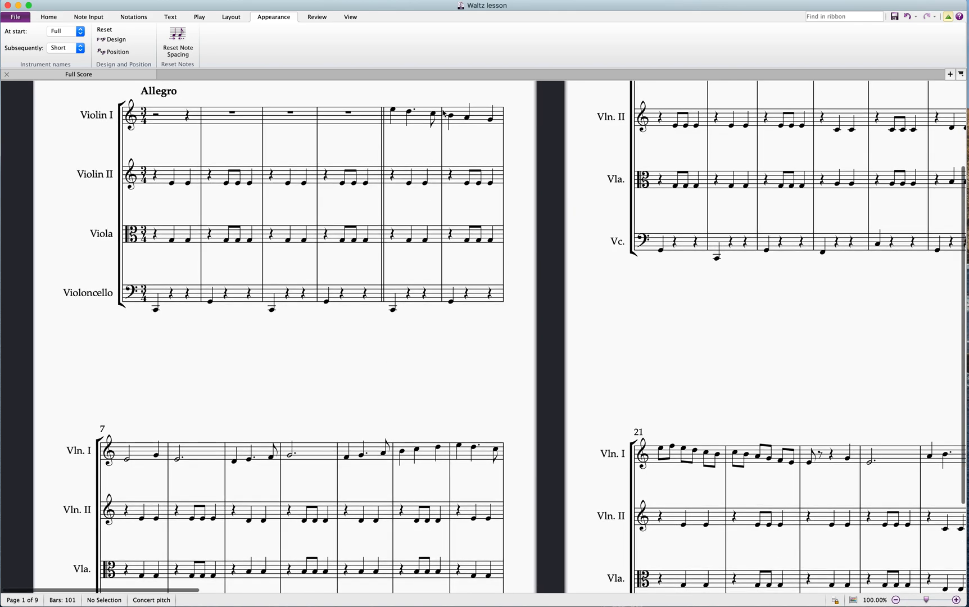
pyautogui.scroll(1, 396, 310)
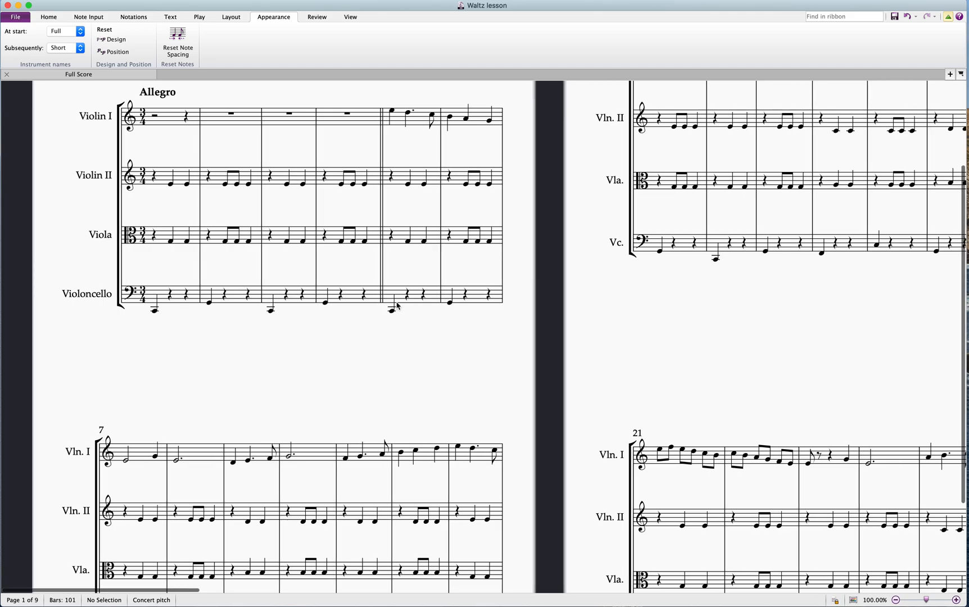
pyautogui.scroll(-2, 411, 208)
pyautogui.scroll(5, 414, 204)
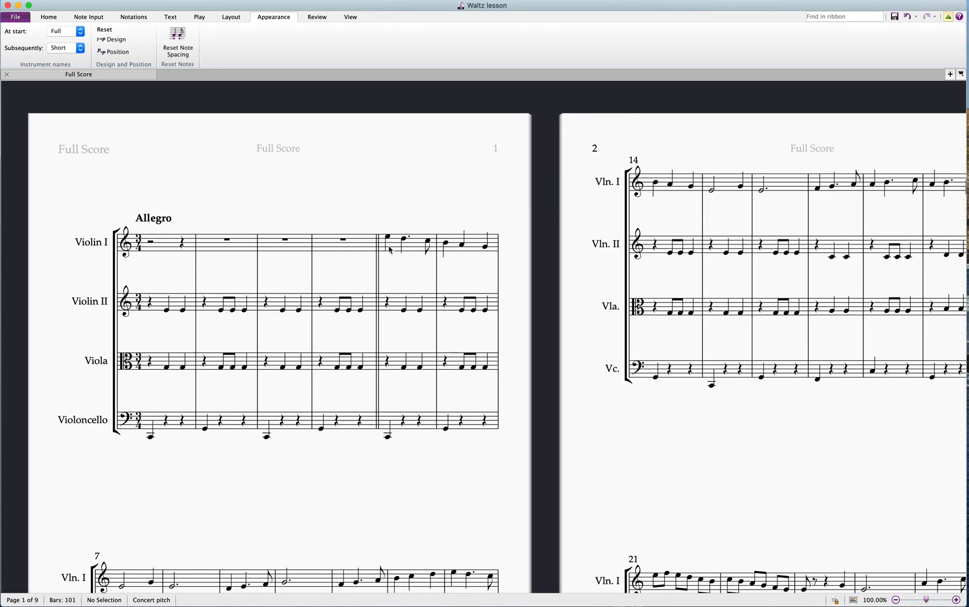
pyautogui.moveTo(401, 501); pyautogui.dragTo(433, 255)
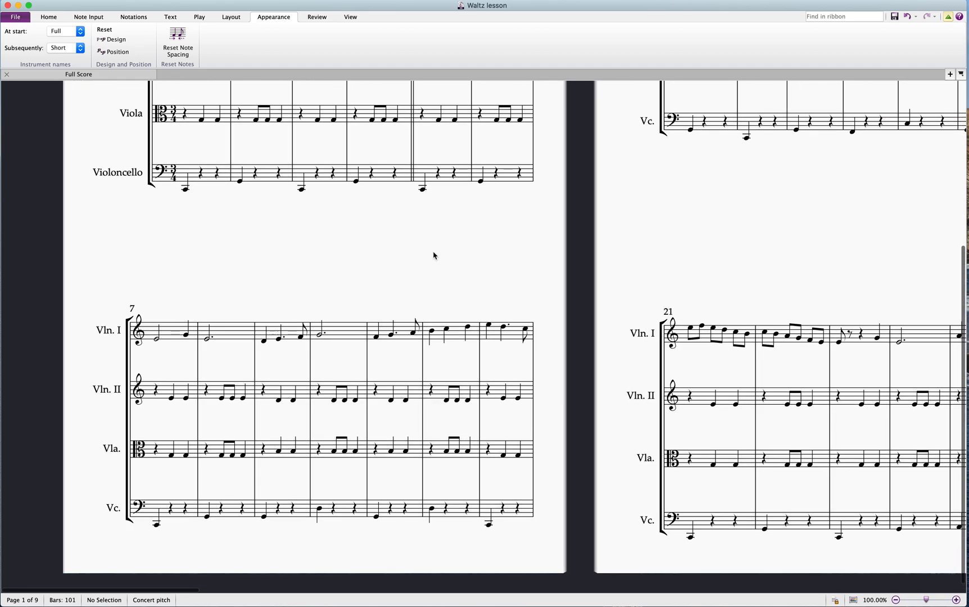
pyautogui.moveTo(292, 360); pyautogui.dragTo(190, 356)
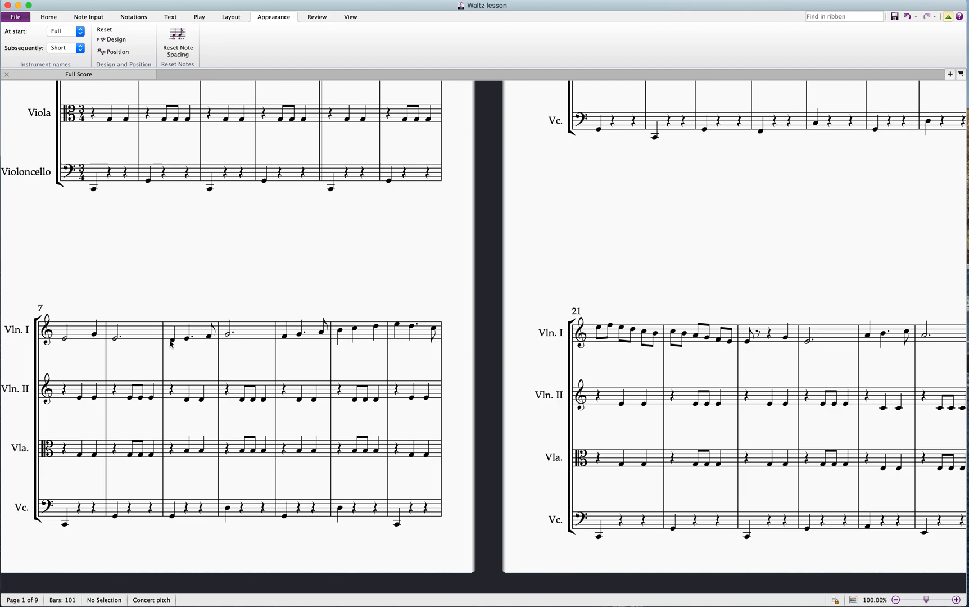
pyautogui.click(172, 341)
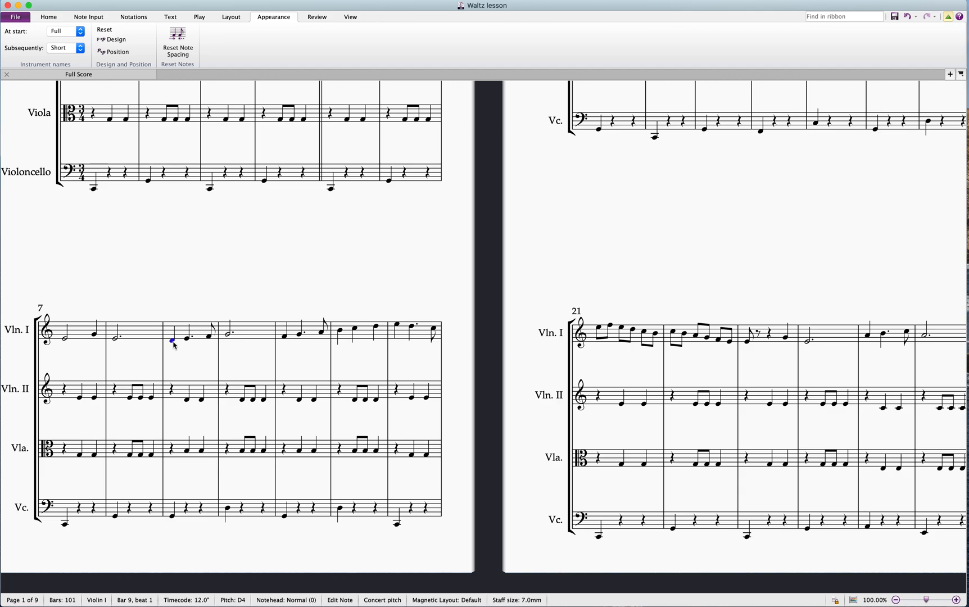
pyautogui.press('space')
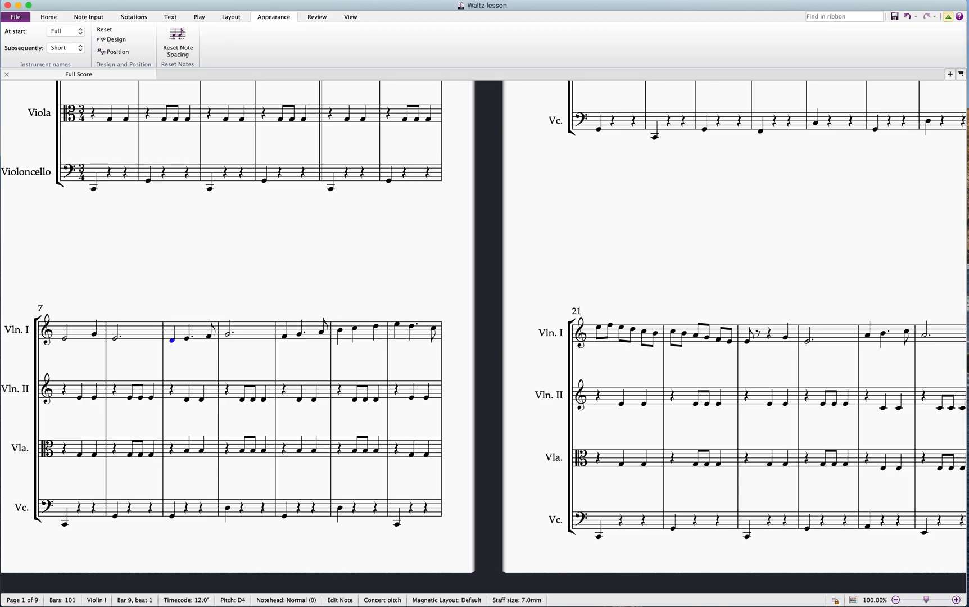
pyautogui.press('space')
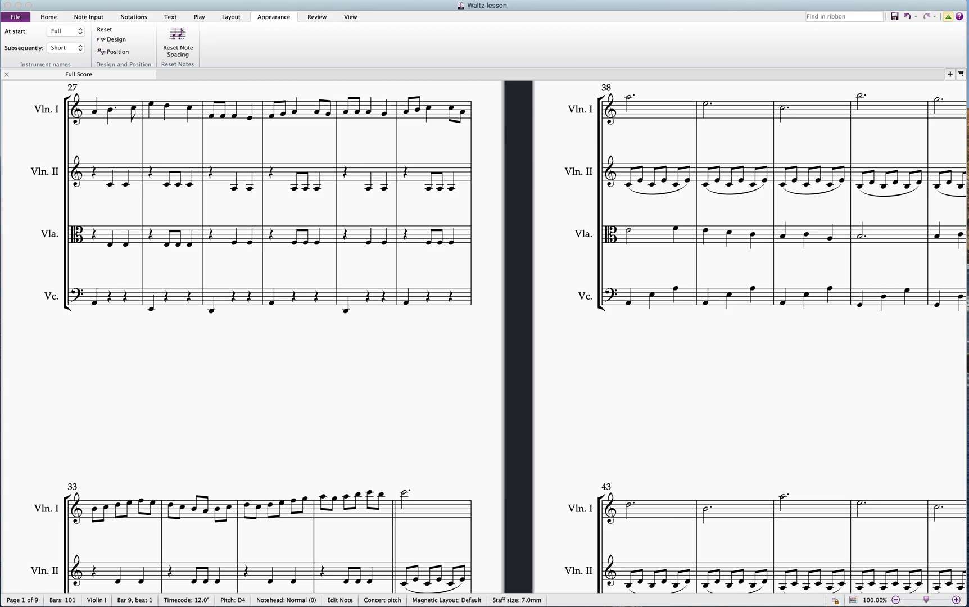
# Step: Rewind the score to the beginning and play it through bar 12
pyautogui.press('super+bracketleft')
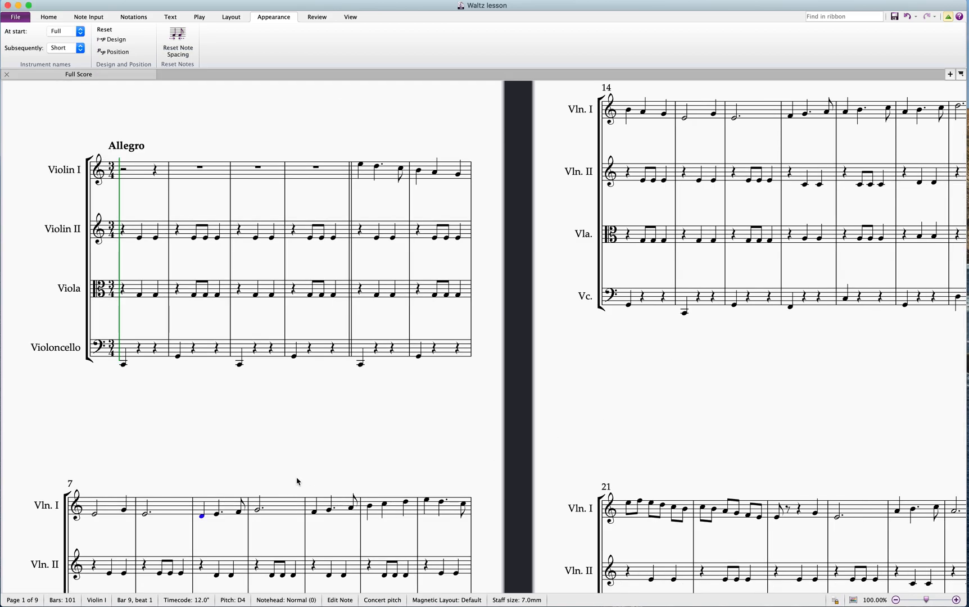
pyautogui.press('space')
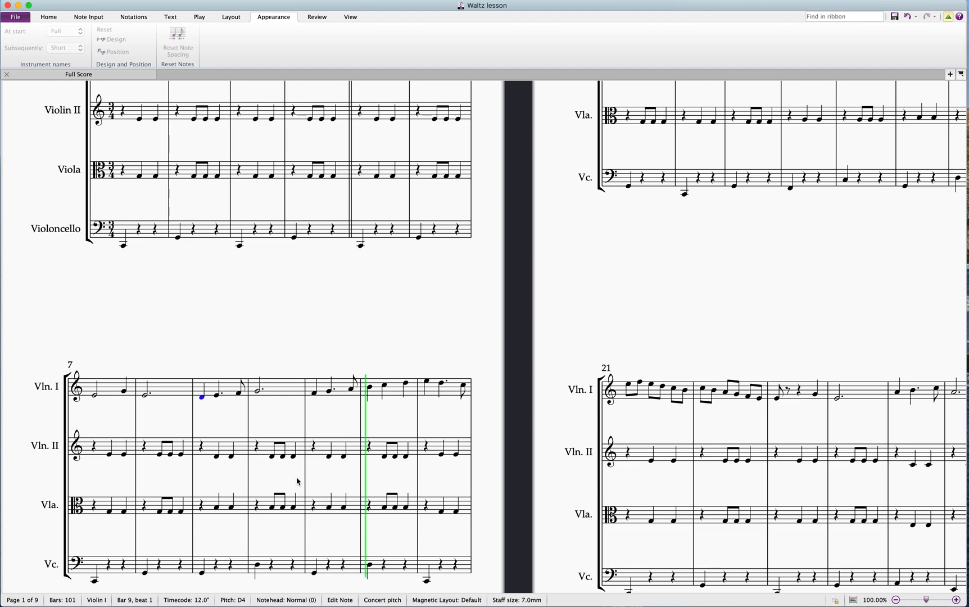
pyautogui.press('space')
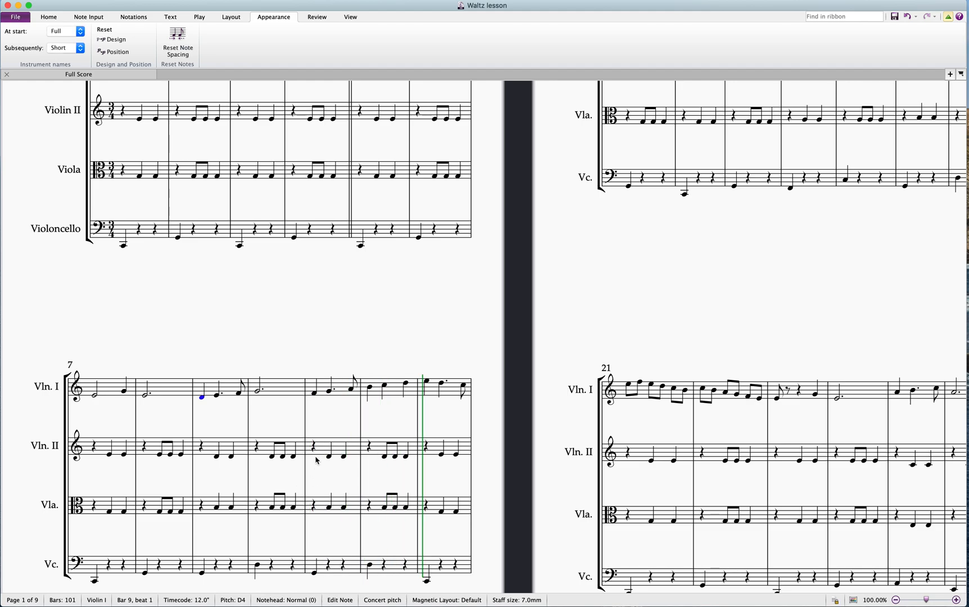
# Step: Select bar 9 of the Violin I staff and play the phrase through bar 12
pyautogui.scroll(-2, 183, 363)
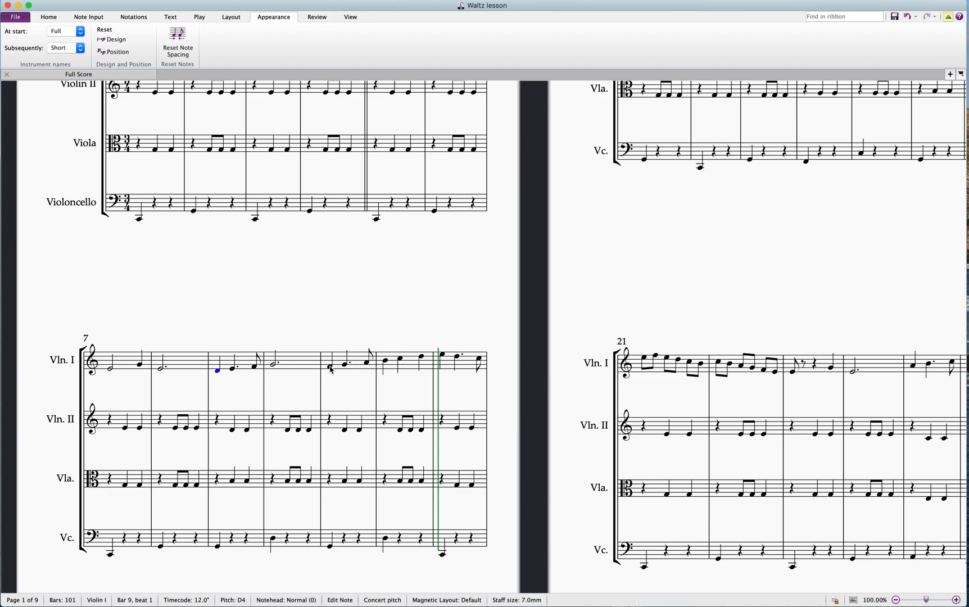
pyautogui.click(216, 363)
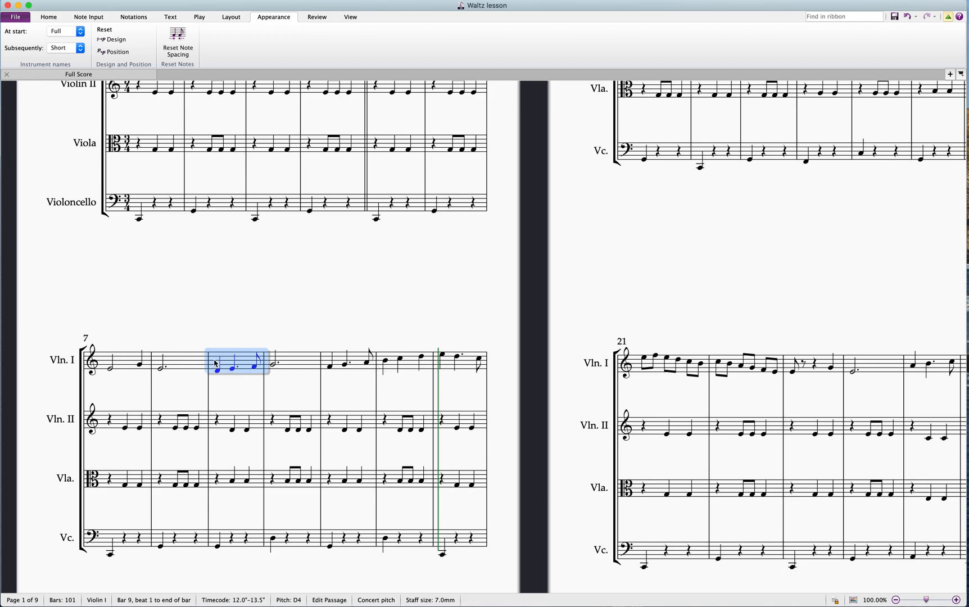
pyautogui.press('space')
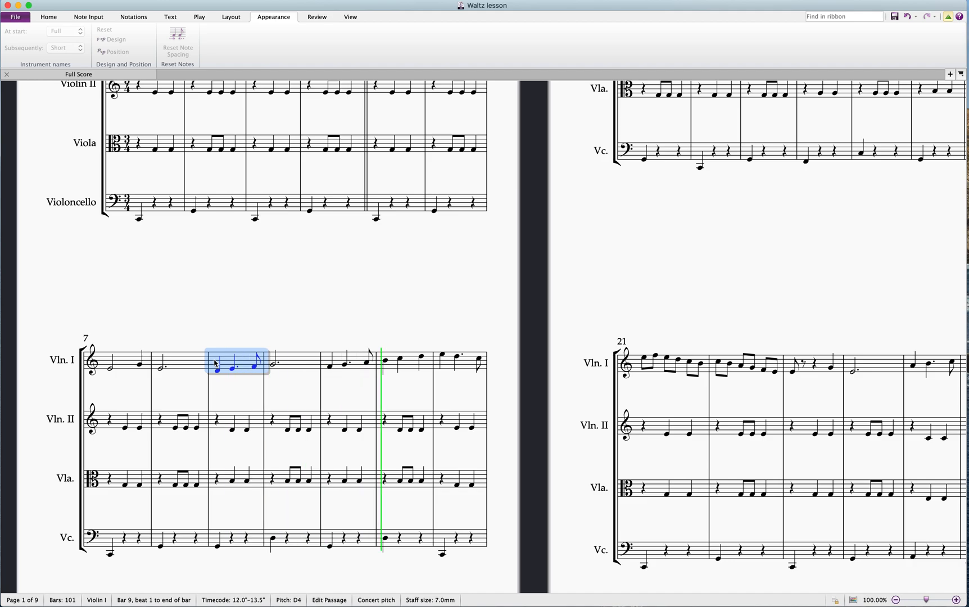
pyautogui.press('space')
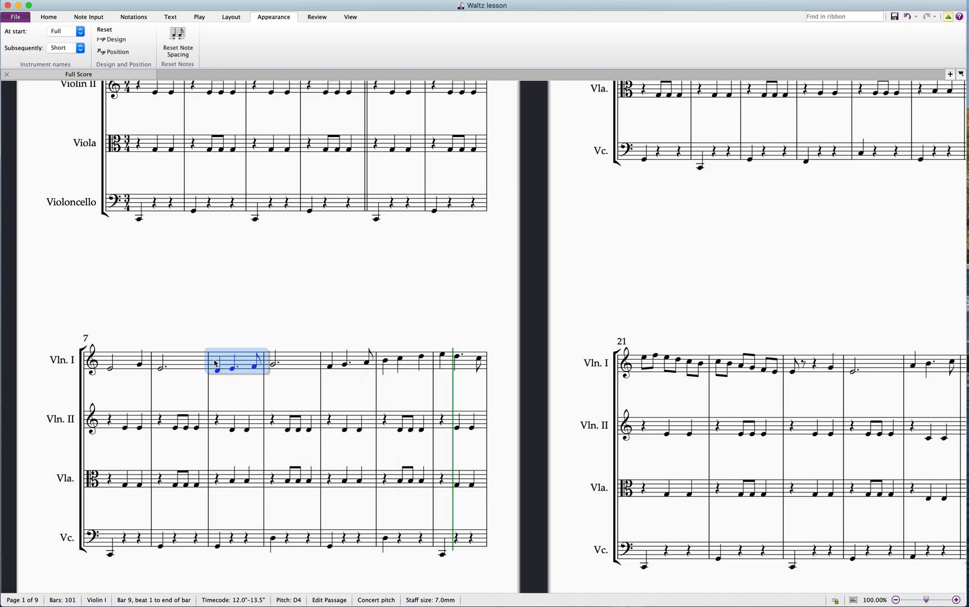
# Step: Play the next phrase from the first Violin I note of bar 13 and stop at the end of bar 15
pyautogui.click(443, 355)
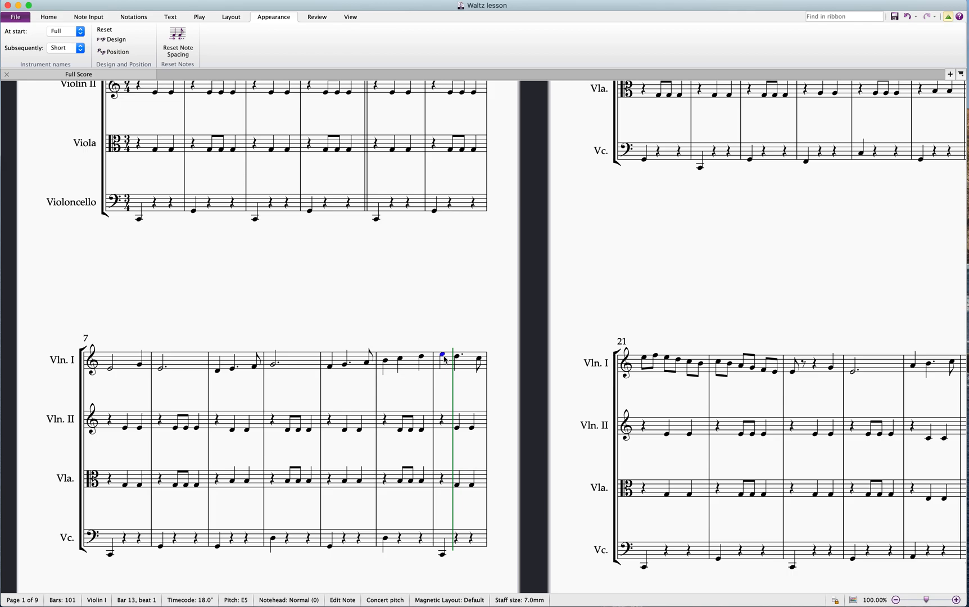
pyautogui.press('space')
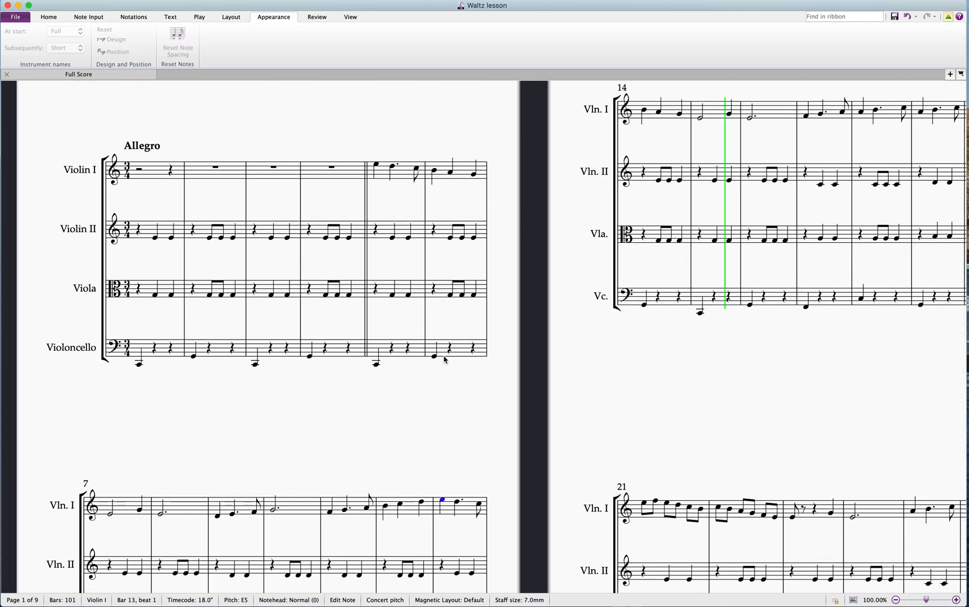
pyautogui.press('space')
# Step: Compare the melody on pages 1 and 2, and play from the first Violin I note of bar 17 through bar 20
pyautogui.moveTo(827, 378); pyautogui.dragTo(486, 439)
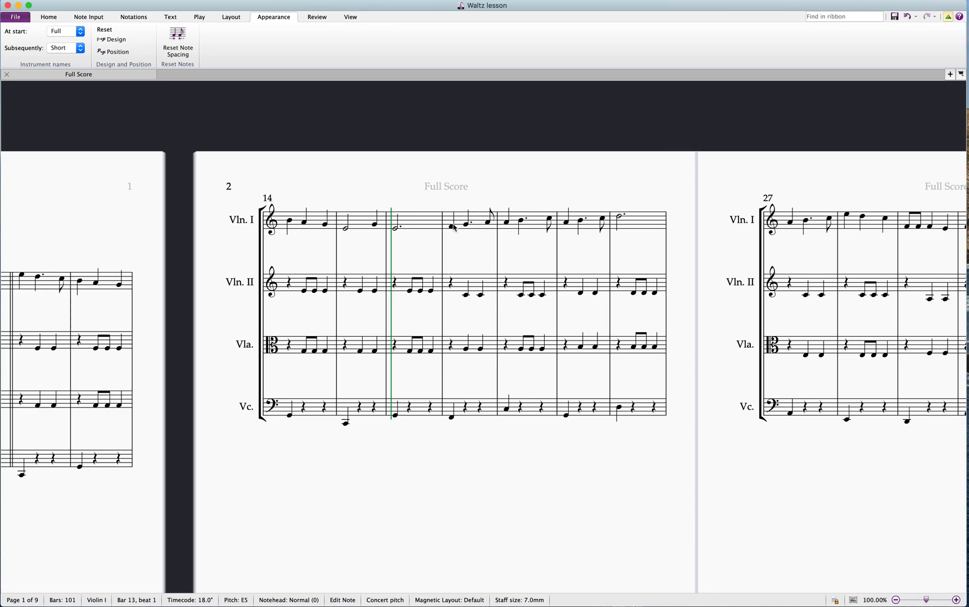
pyautogui.moveTo(352, 186); pyautogui.dragTo(455, 174)
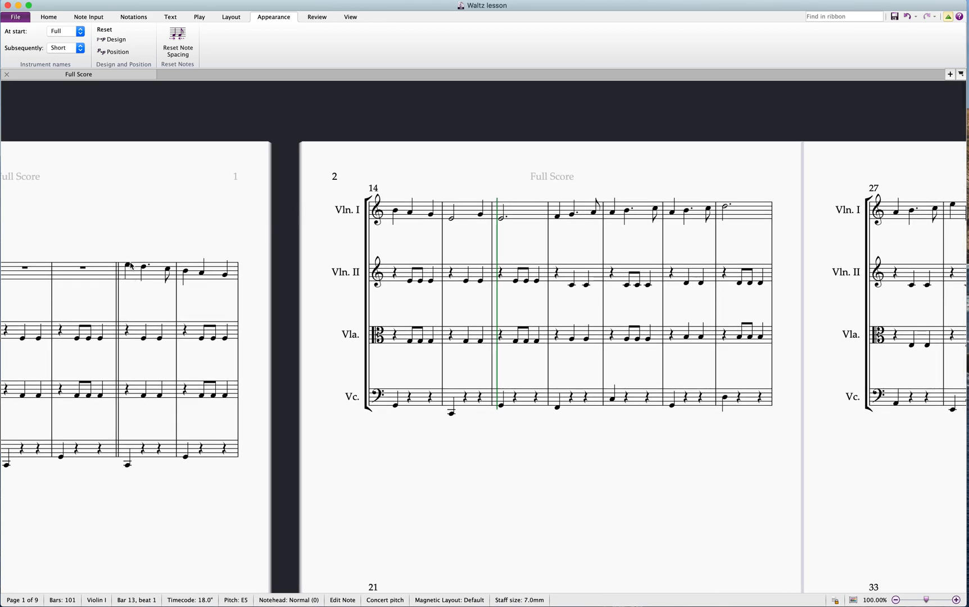
pyautogui.moveTo(194, 503); pyautogui.dragTo(334, 272)
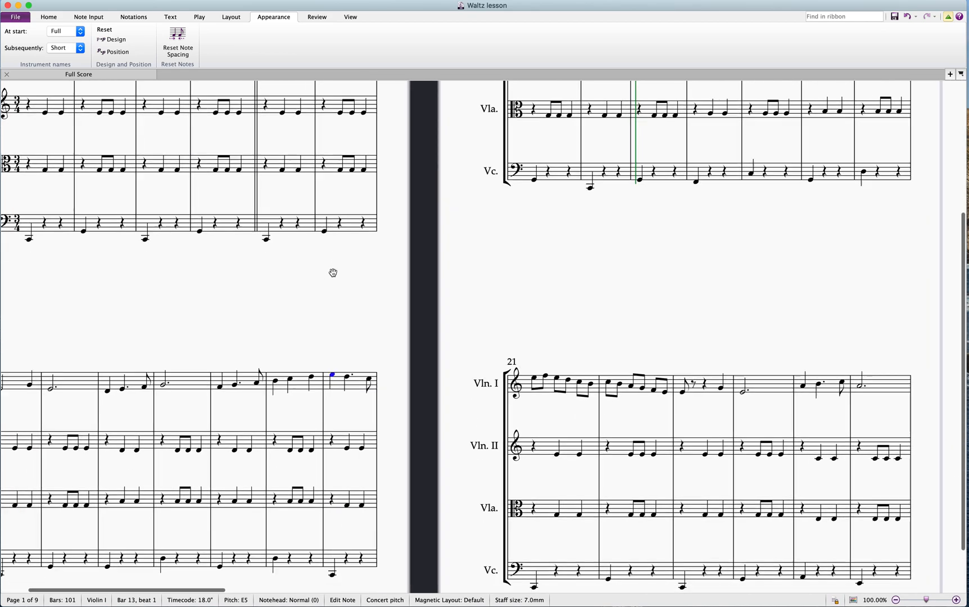
pyautogui.moveTo(729, 270); pyautogui.dragTo(510, 454)
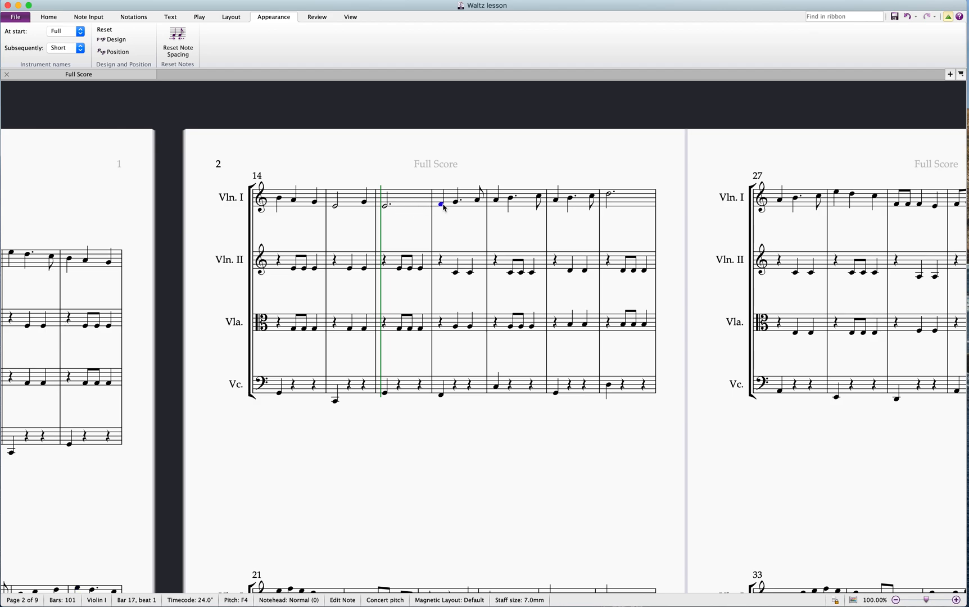
pyautogui.press('p')
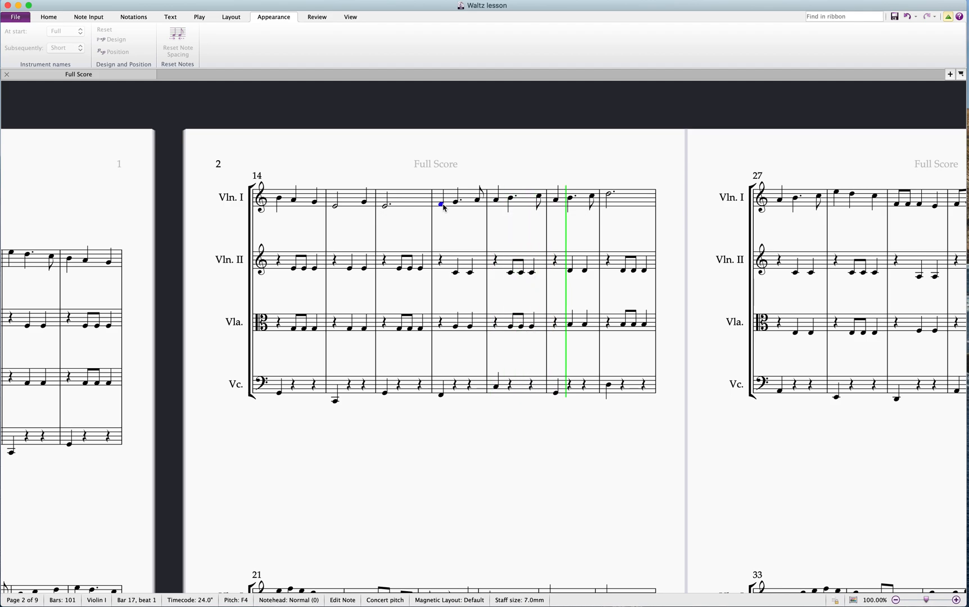
pyautogui.press('Escape')
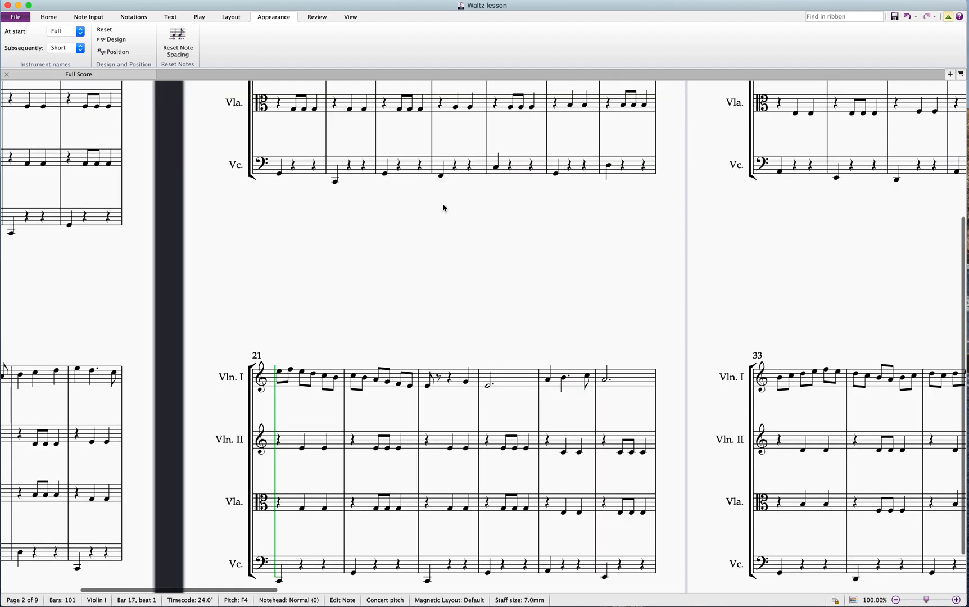
# Step: Review the phrases on page 2, and play from the first Violin I note of bar 21 through bar 24
pyautogui.moveTo(545, 222); pyautogui.dragTo(612, 421)
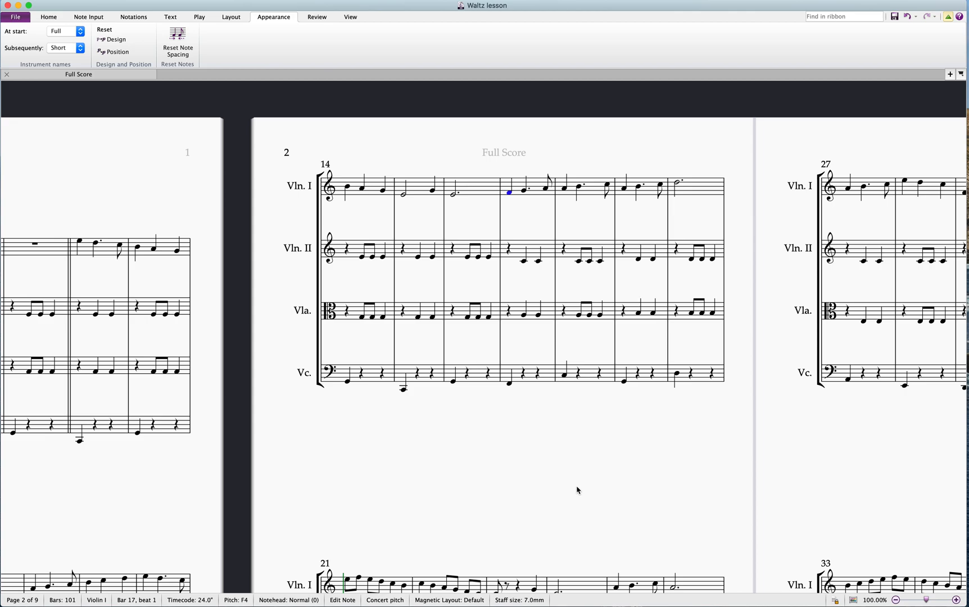
pyautogui.moveTo(578, 491); pyautogui.dragTo(586, 465)
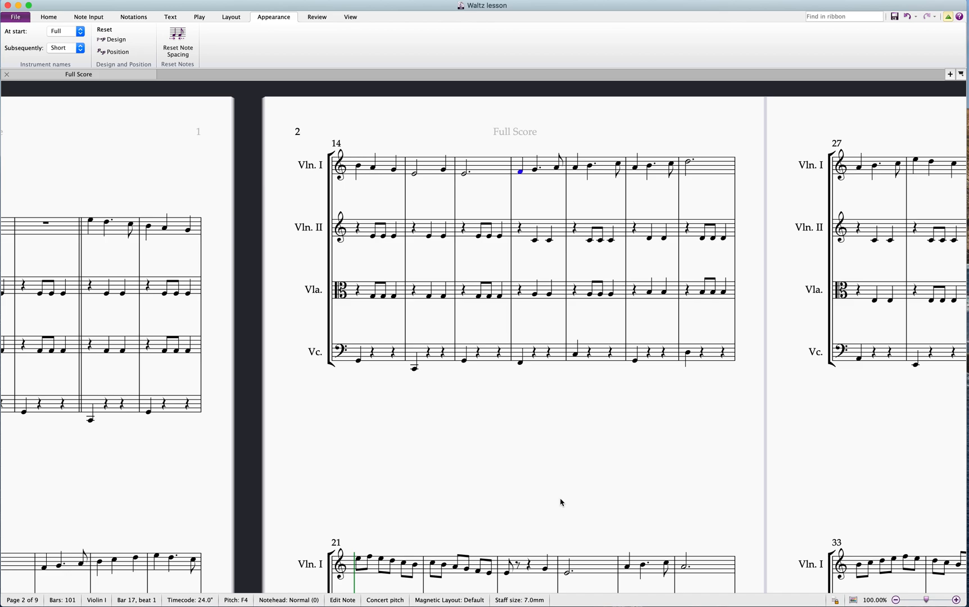
pyautogui.moveTo(552, 506); pyautogui.dragTo(574, 485)
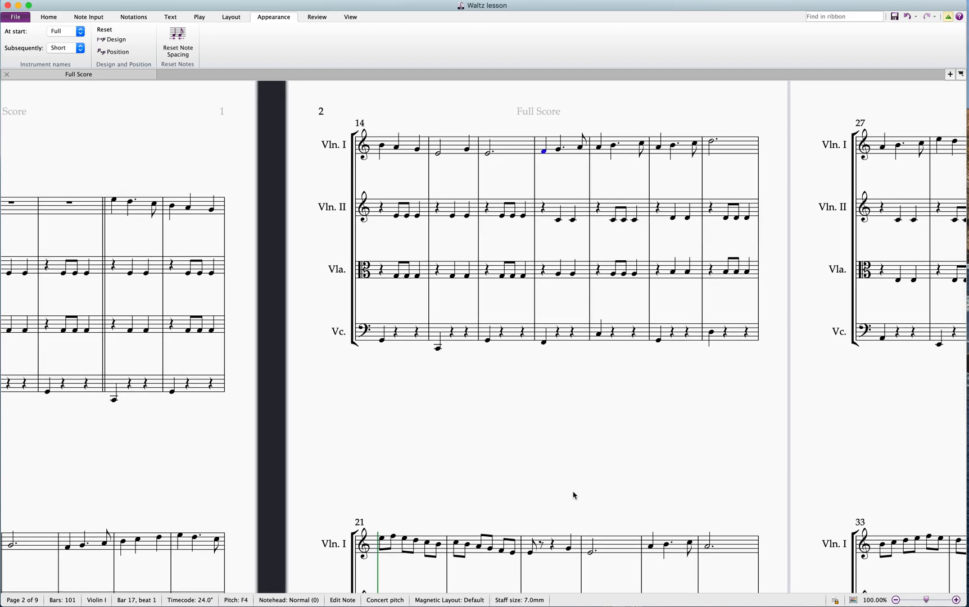
pyautogui.moveTo(572, 504); pyautogui.dragTo(577, 460)
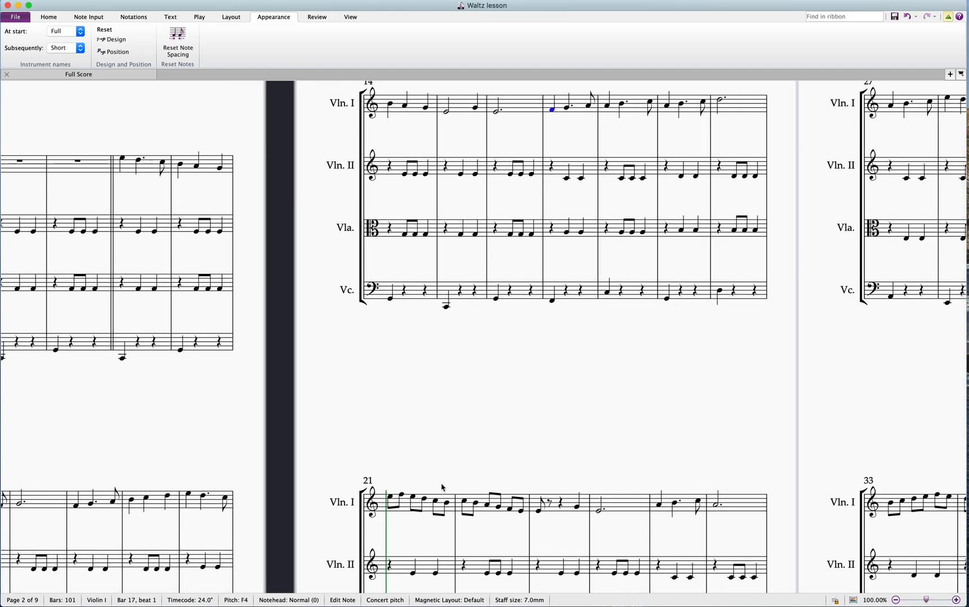
pyautogui.moveTo(388, 451); pyautogui.dragTo(368, 286)
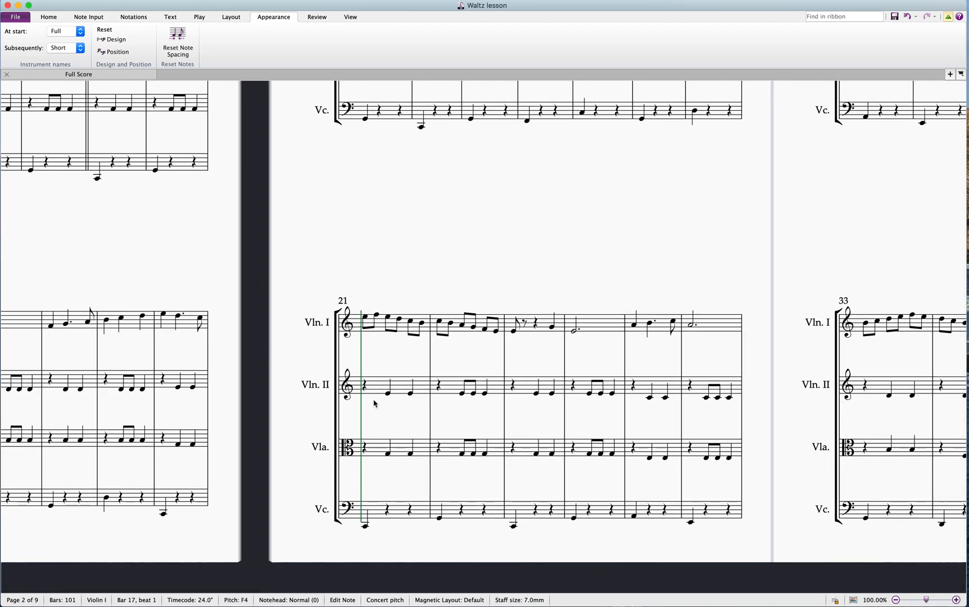
pyautogui.click(365, 319)
pyautogui.press('p')
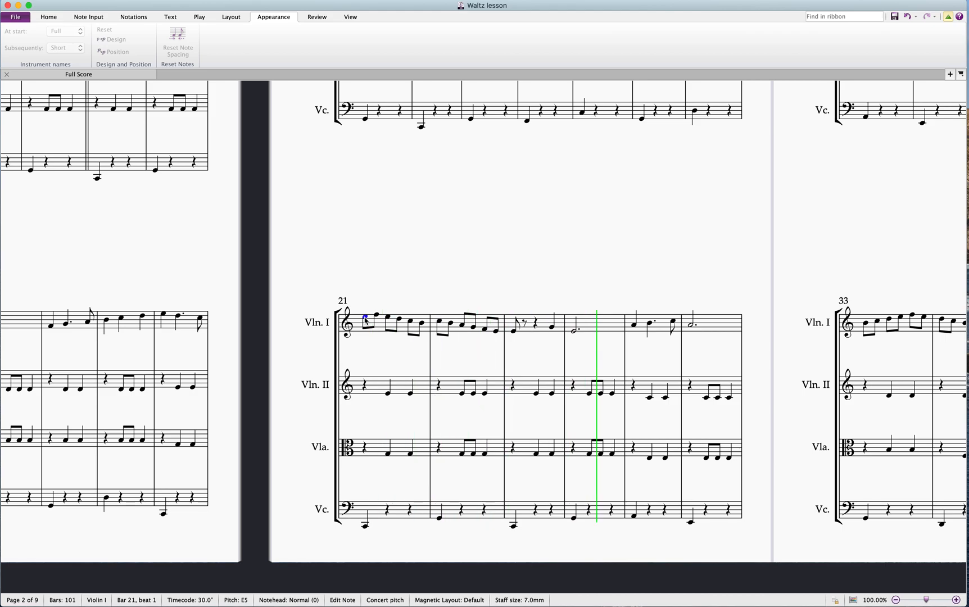
pyautogui.press('space')
# Step: Play from the first Violin I note of bar 25 and stop in bar 31
pyautogui.scroll(-1, 632, 348)
pyautogui.hscroll(1, 633, 328)
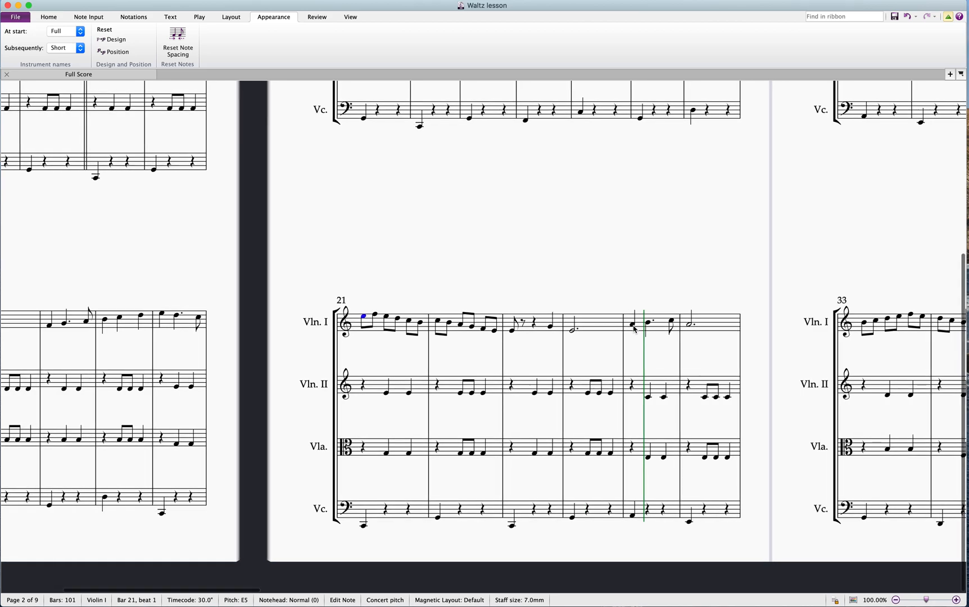
pyautogui.click(634, 327)
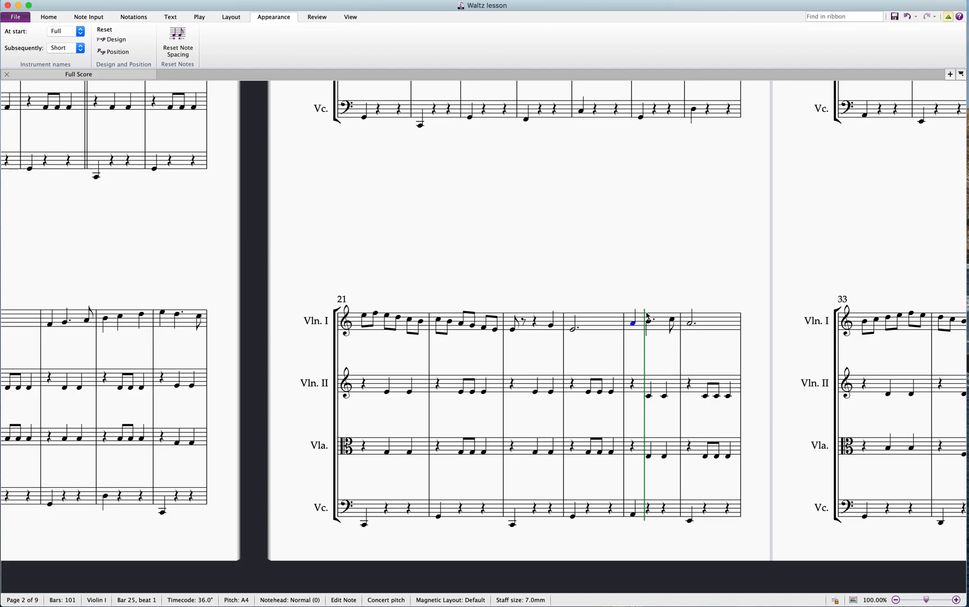
pyautogui.scroll(1, 631, 325)
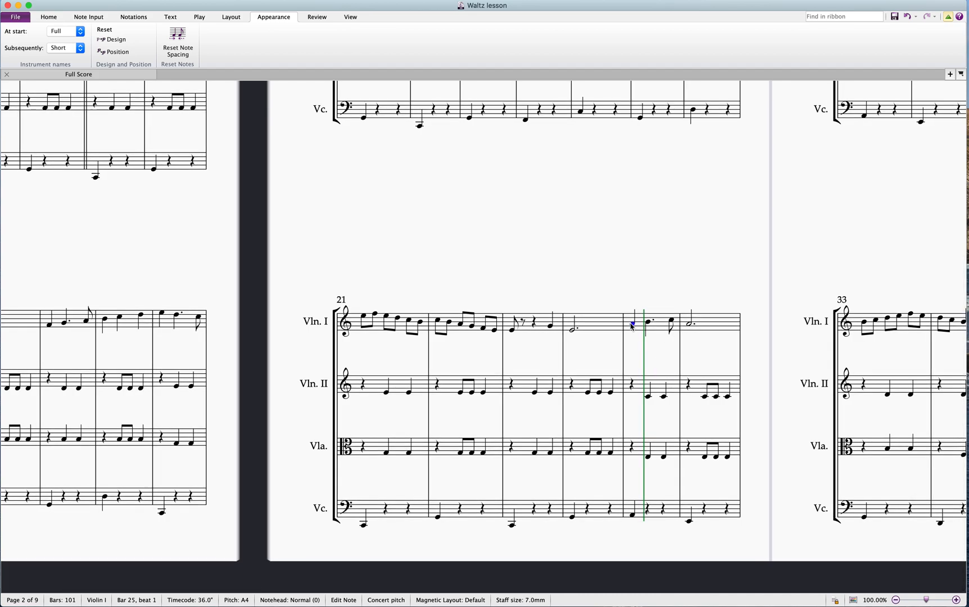
pyautogui.press('space')
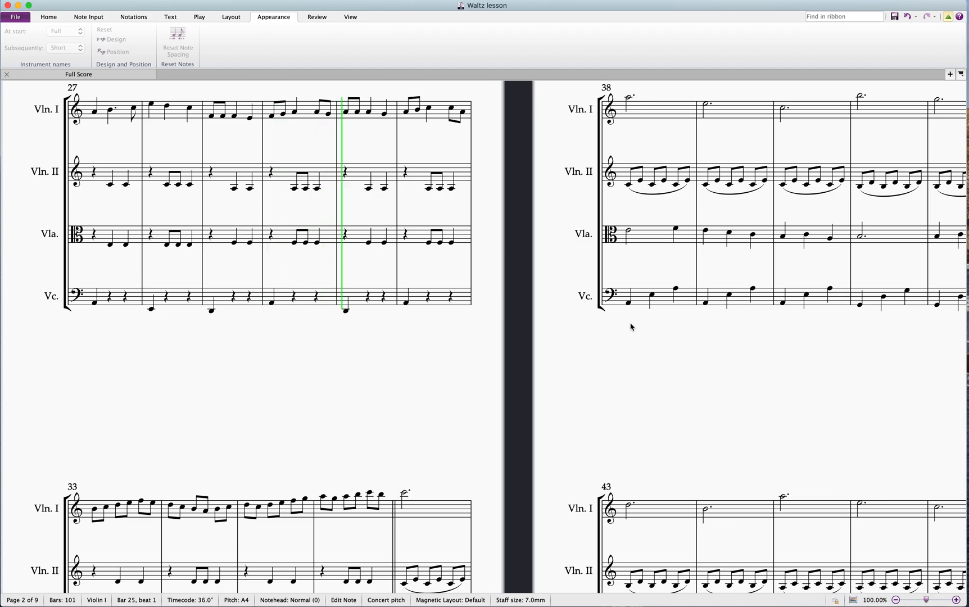
pyautogui.press('space')
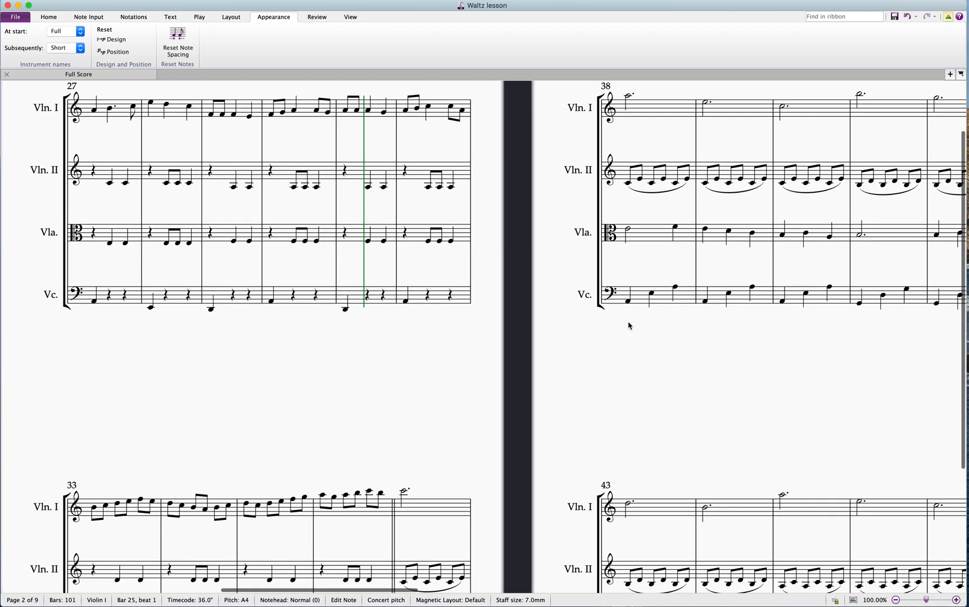
# Step: Select bar 29 of the Violin I staff, play from there and stop at the start of bar 33
pyautogui.click(212, 116)
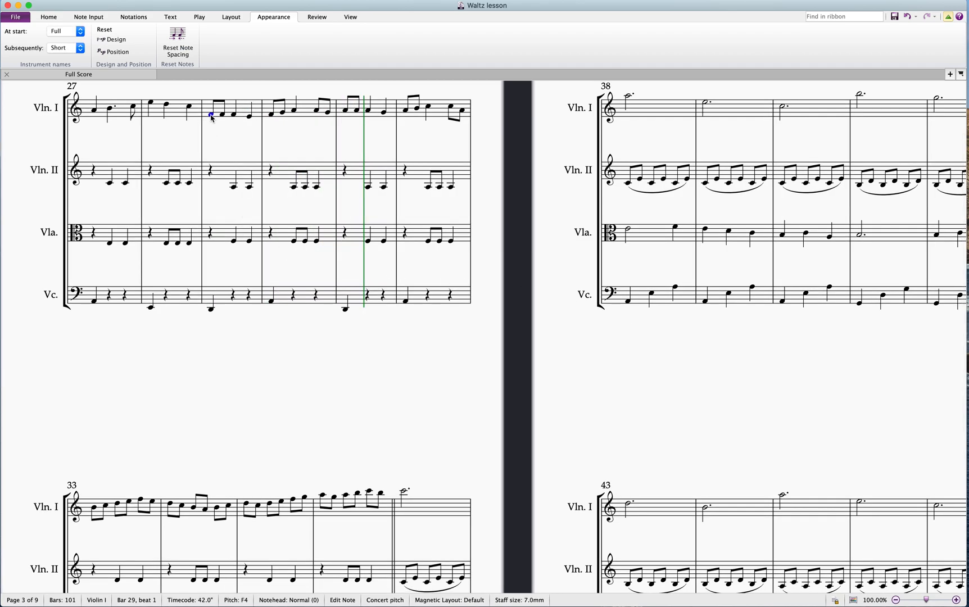
pyautogui.keyDown('shift'); pyautogui.click(247, 109); pyautogui.keyUp('shift')
pyautogui.press('p')
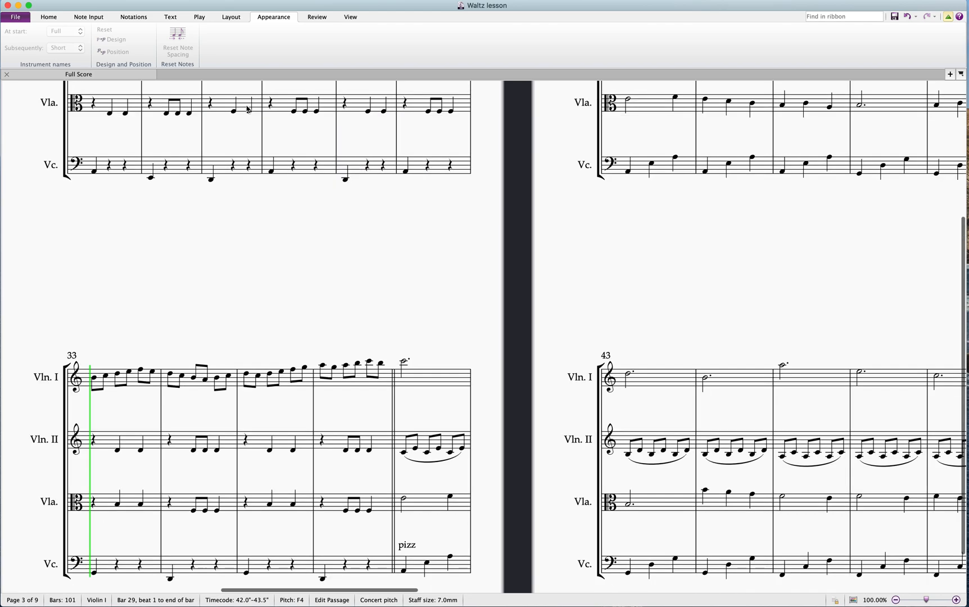
pyautogui.press('space')
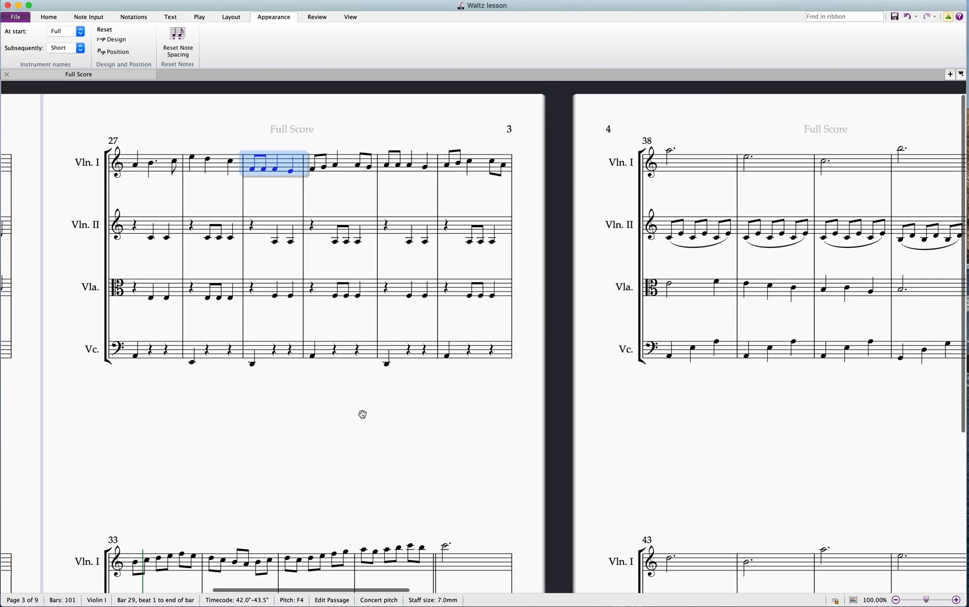
# Step: Replay from the first Violin I note of bar 29 and stop in bar 37
pyautogui.click(254, 176)
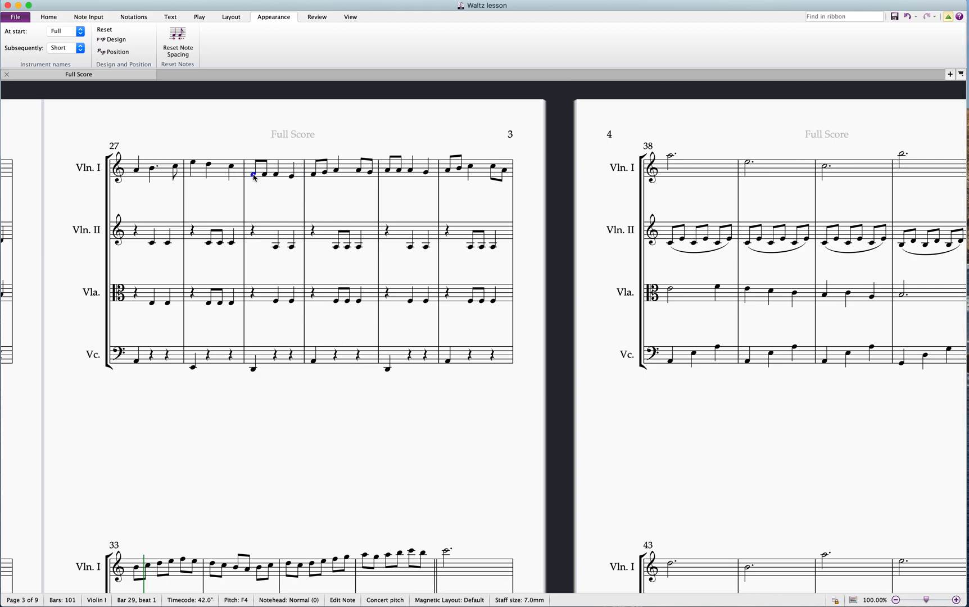
pyautogui.press('space')
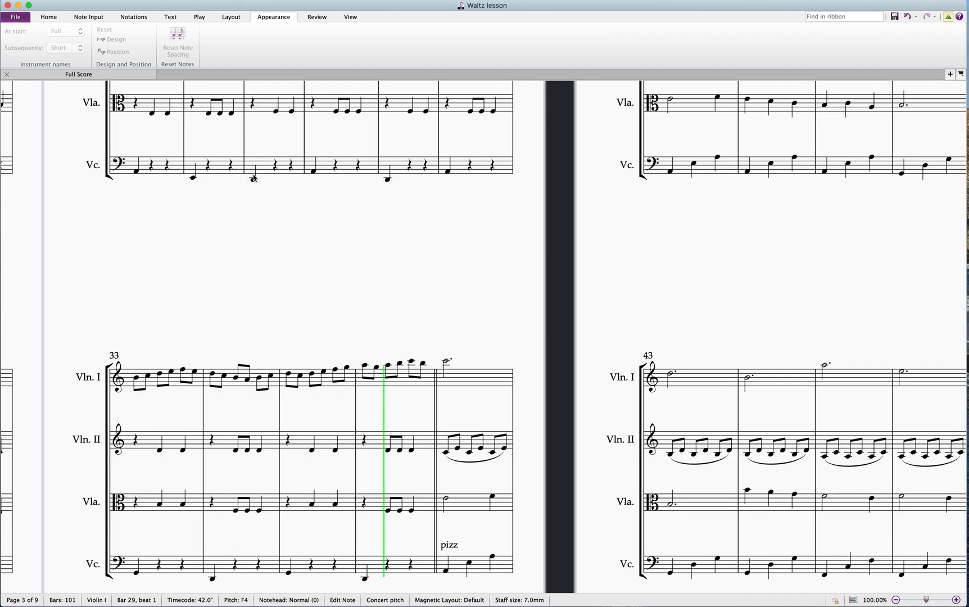
pyautogui.press('space')
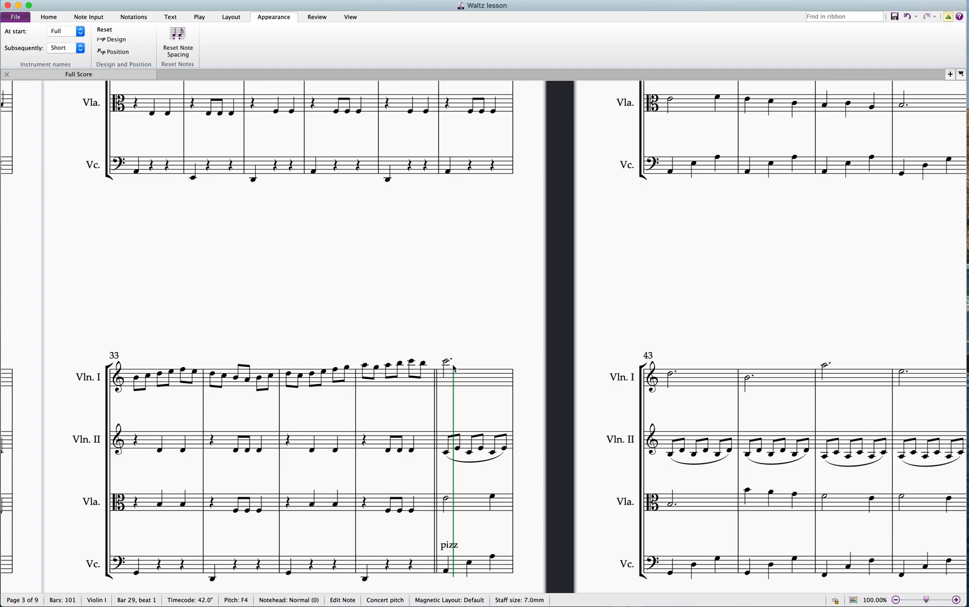
# Step: Examine Violin I bar 35 and the first note of bar 37, play from bar 34 into bar 35, and clear the selection
pyautogui.click(353, 378)
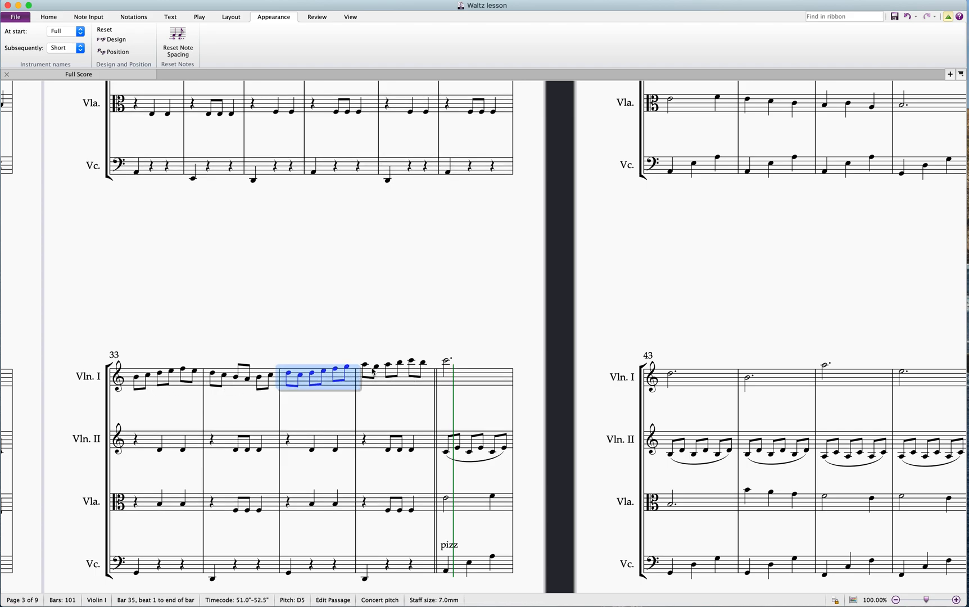
pyautogui.click(447, 361)
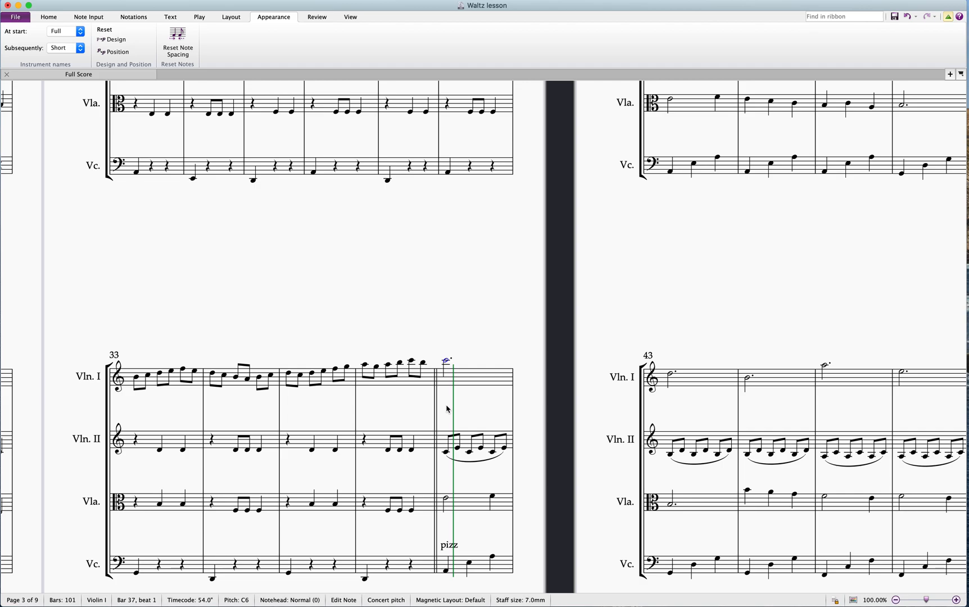
pyautogui.click(218, 382)
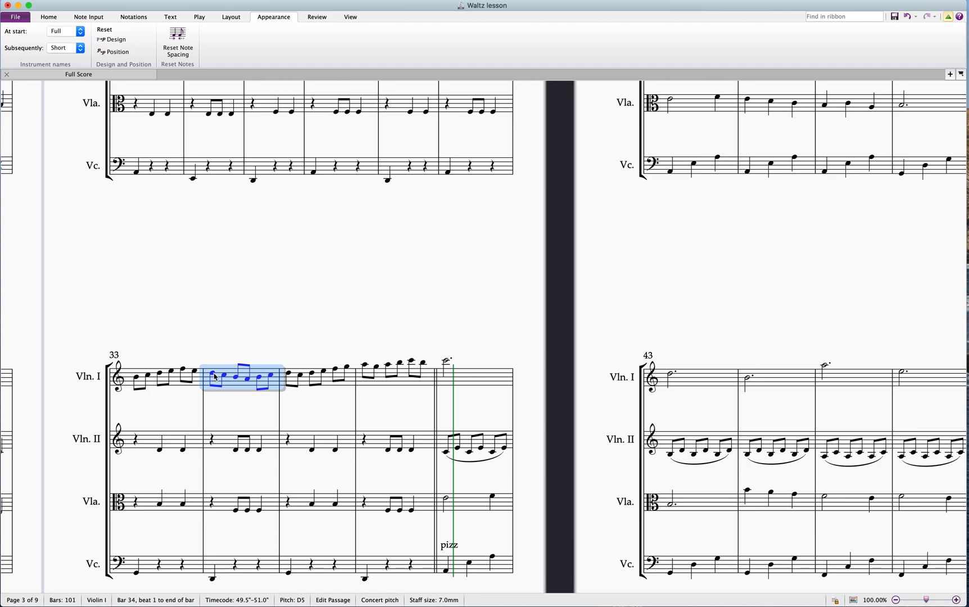
pyautogui.press('p')
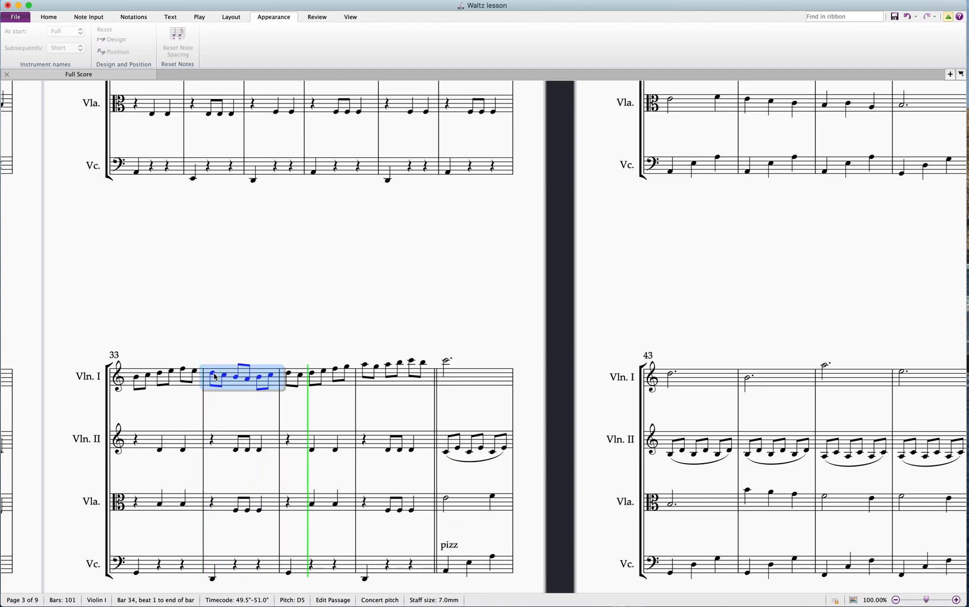
pyautogui.press('Escape')
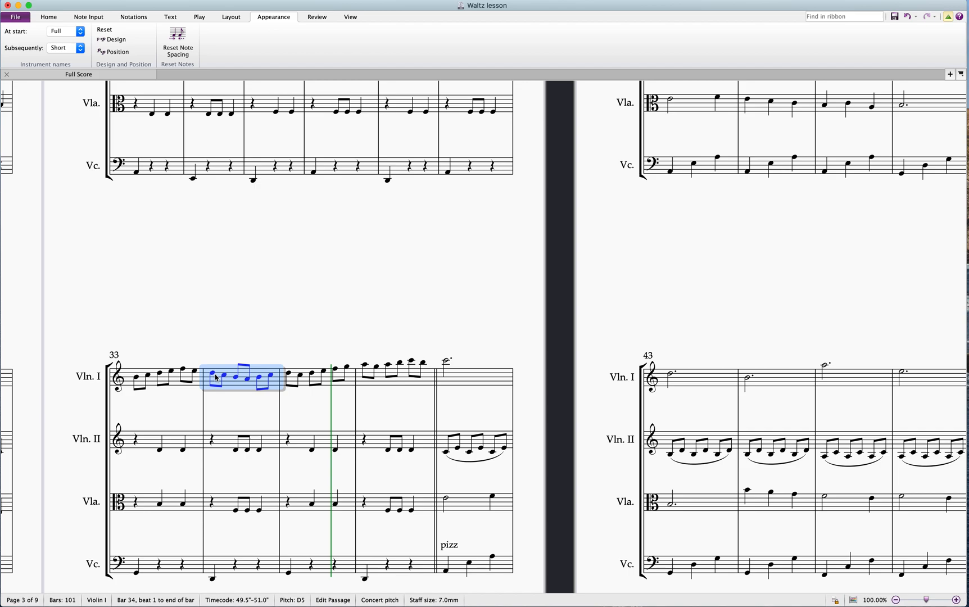
pyautogui.press('Escape')
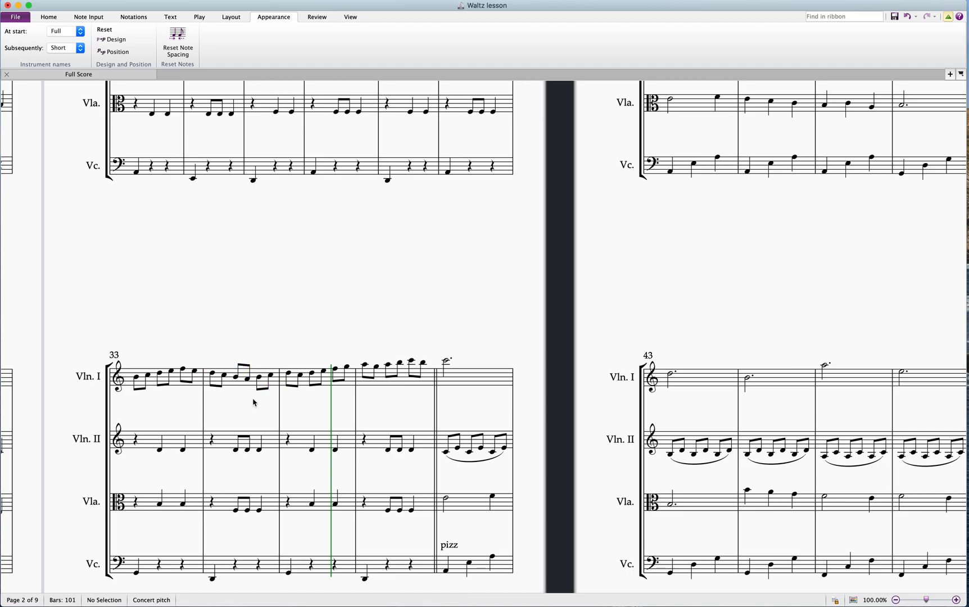